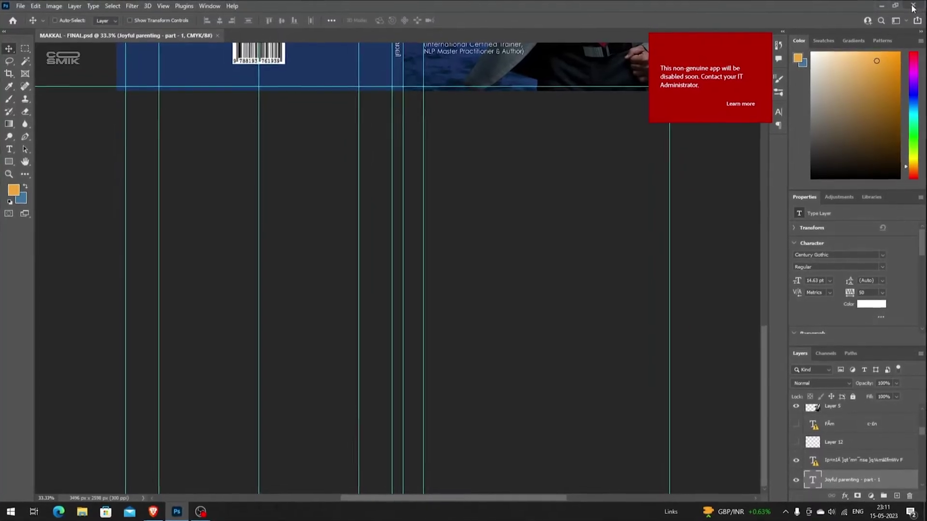
Step: Close Photoshop, then find Windows Defender Firewall through system search and open it in a maximized window
{"action": "left_click", "coordinate": [913, 7]}
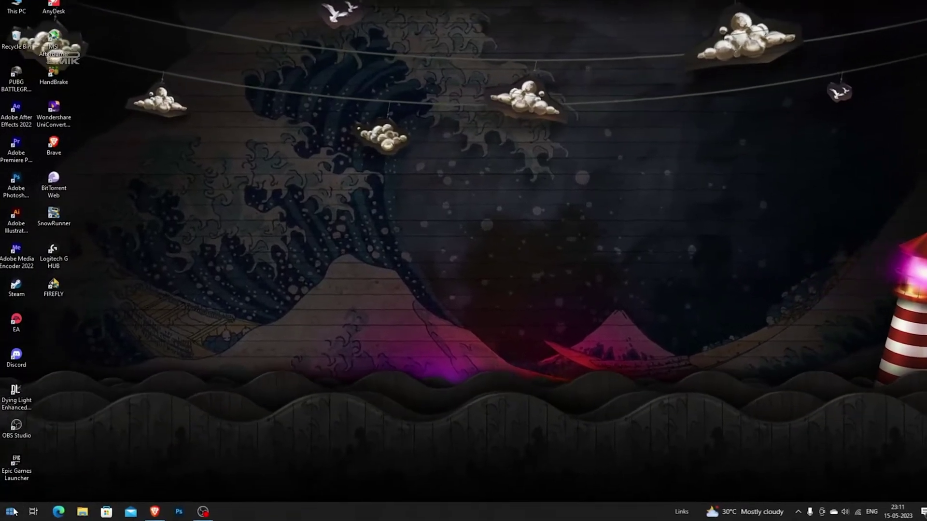
{"action": "left_click", "coordinate": [11, 511]}
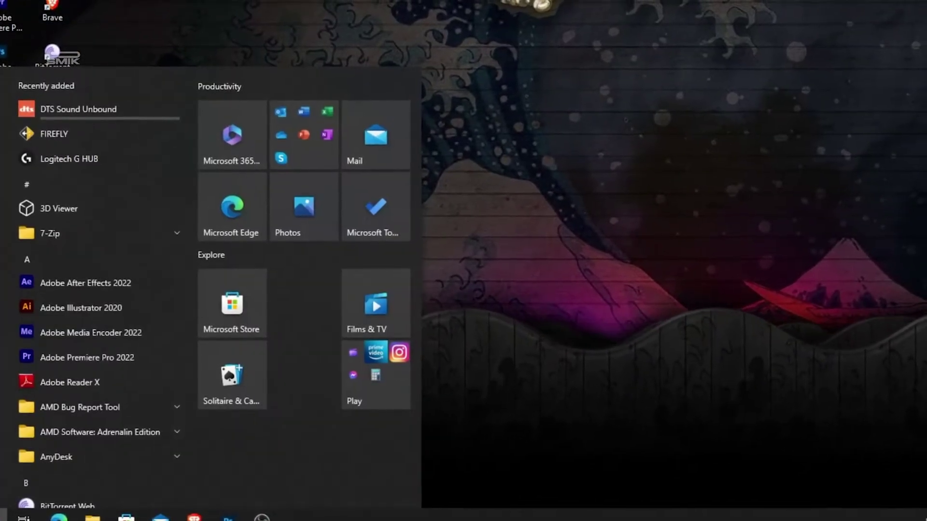
{"action": "type", "text": "wi"}
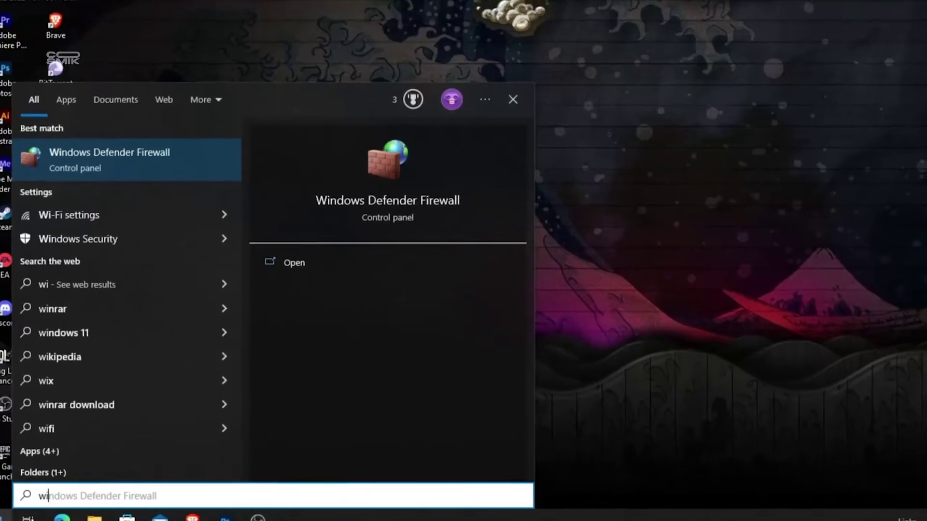
{"action": "type", "text": "ndow"}
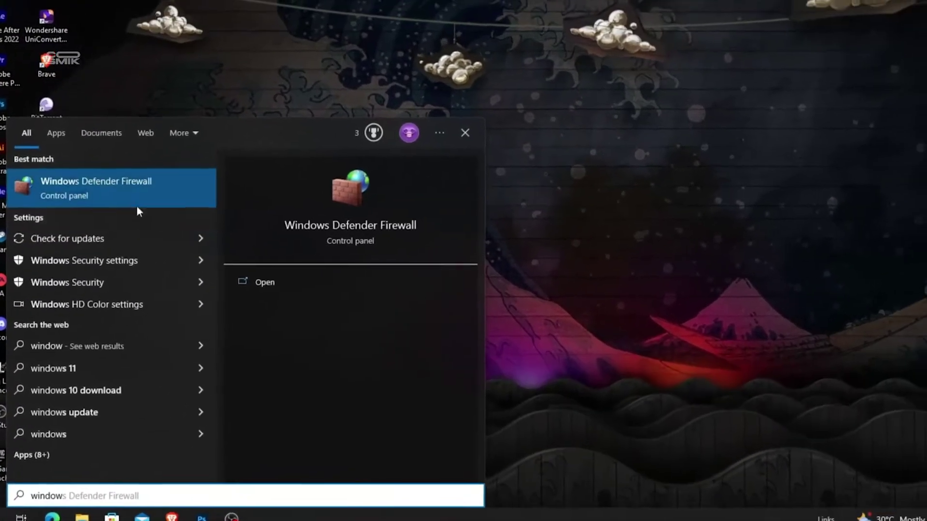
{"action": "left_click", "coordinate": [131, 202]}
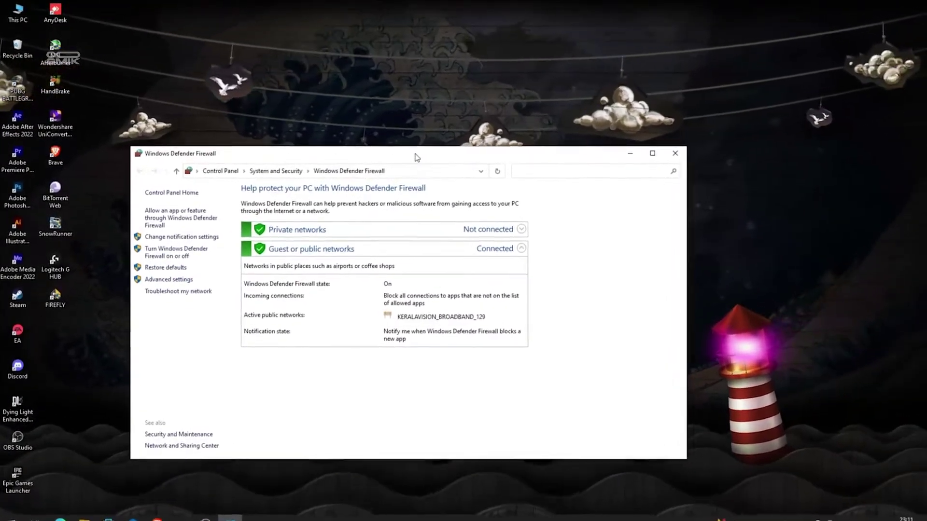
{"action": "double_click", "coordinate": [417, 157]}
Step: Start a new inbound rule of type Program in the firewall's advanced settings
{"action": "left_click", "coordinate": [36, 129]}
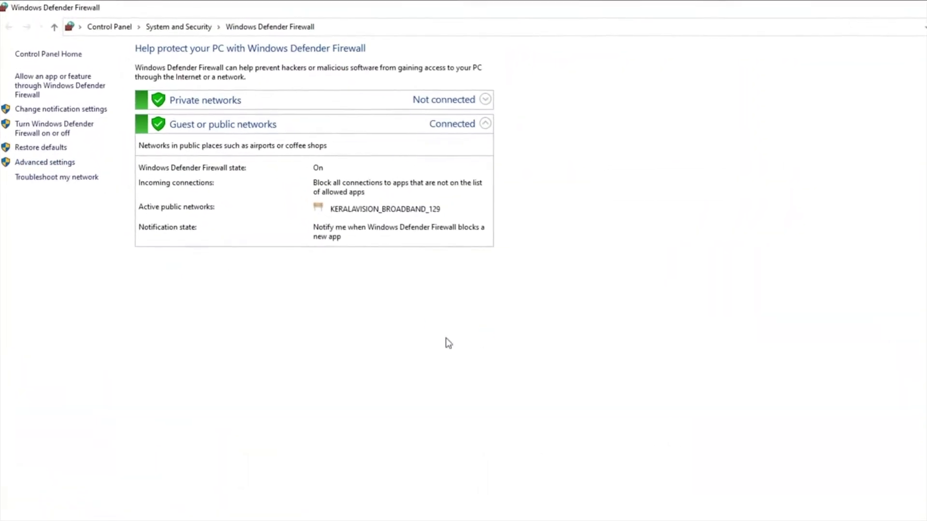
{"action": "left_click", "coordinate": [78, 78]}
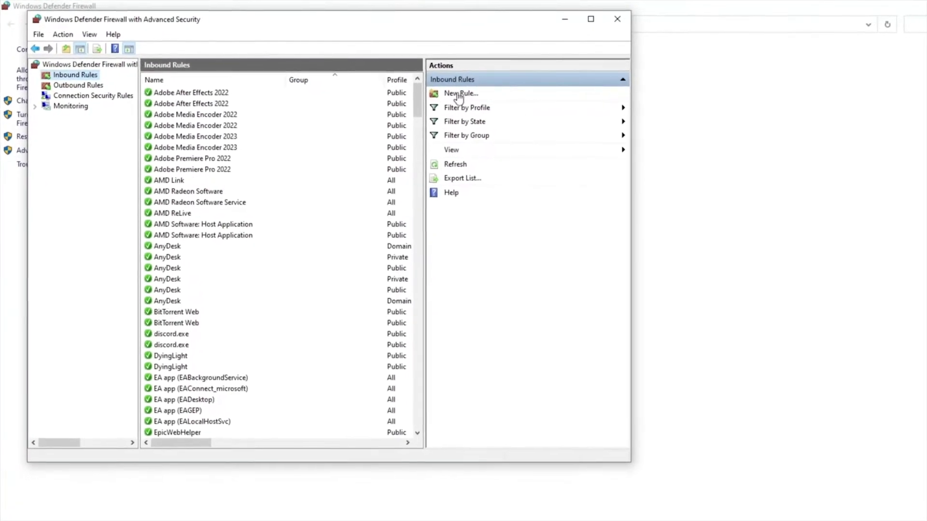
{"action": "double_click", "coordinate": [402, 19]}
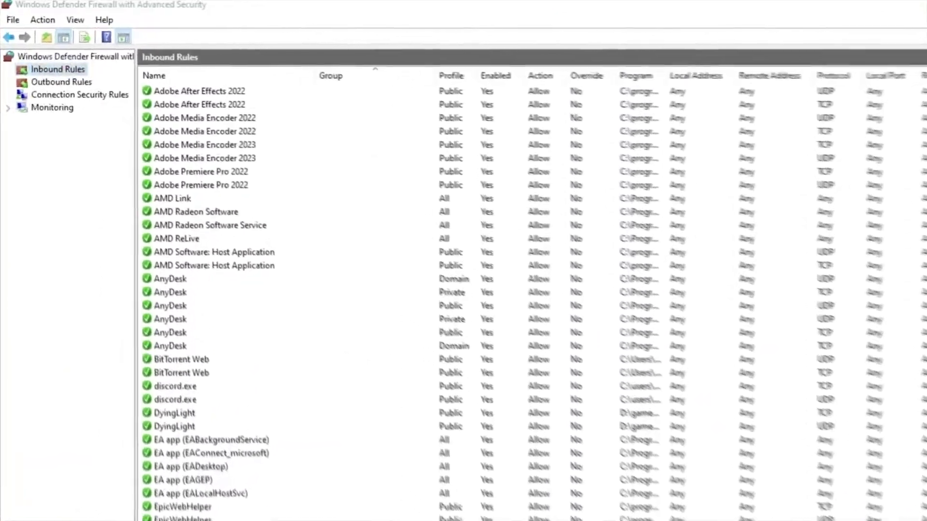
{"action": "left_click", "coordinate": [907, 74]}
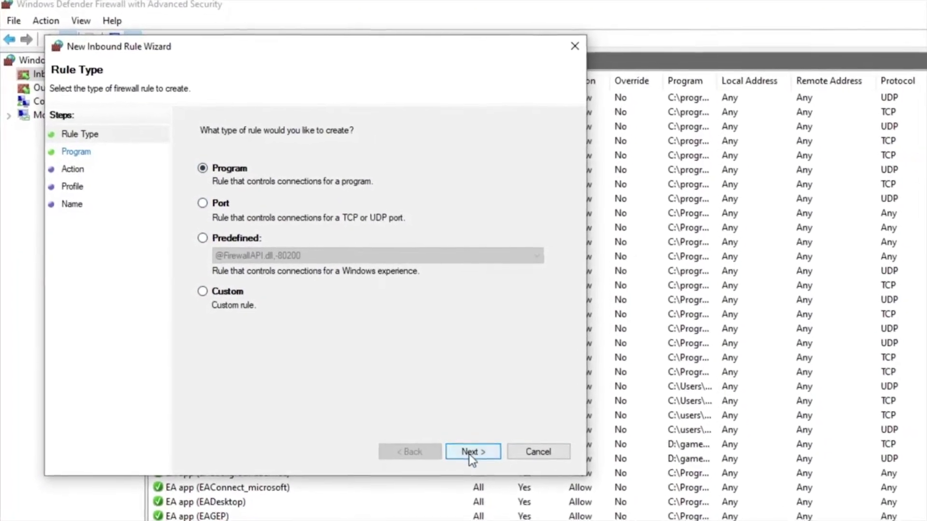
{"action": "left_click", "coordinate": [471, 453]}
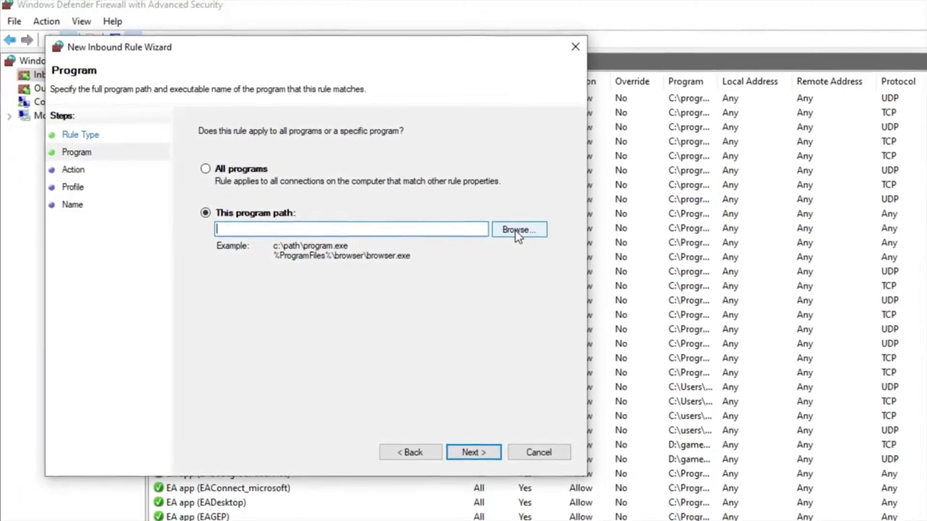
Step: Set the inbound rule's program path to photoshop.exe in C:\Program Files\Adobe\Adobe Photoshop 2022
{"action": "left_click", "coordinate": [514, 234]}
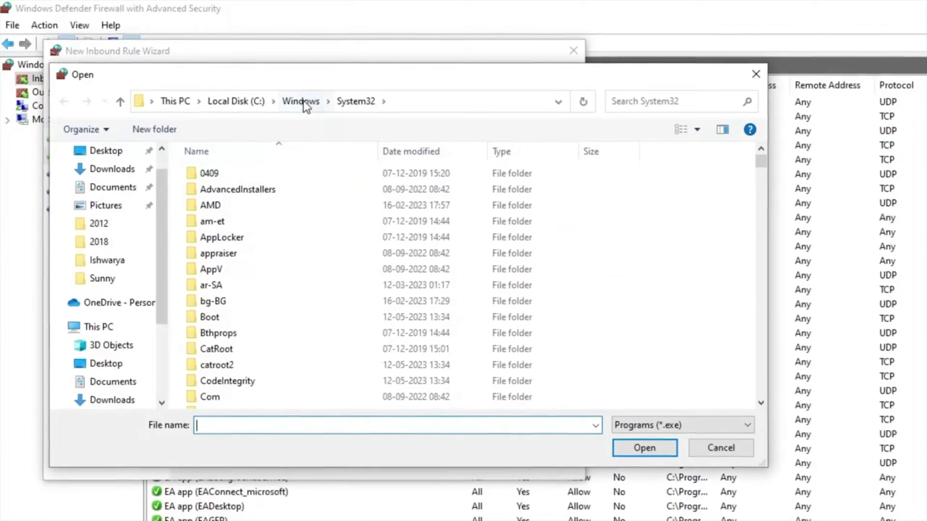
{"action": "left_click", "coordinate": [234, 99]}
{"action": "double_click", "coordinate": [236, 235]}
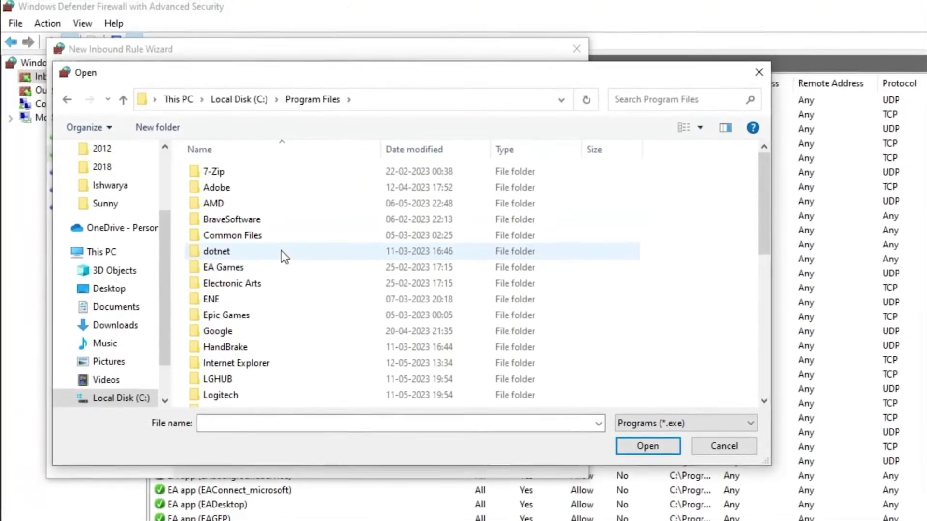
{"action": "scroll", "coordinate": [282, 250], "scroll_direction": "down", "scroll_amount": 1}
{"action": "scroll", "coordinate": [282, 255], "scroll_direction": "up", "scroll_amount": 1}
{"action": "double_click", "coordinate": [230, 193]}
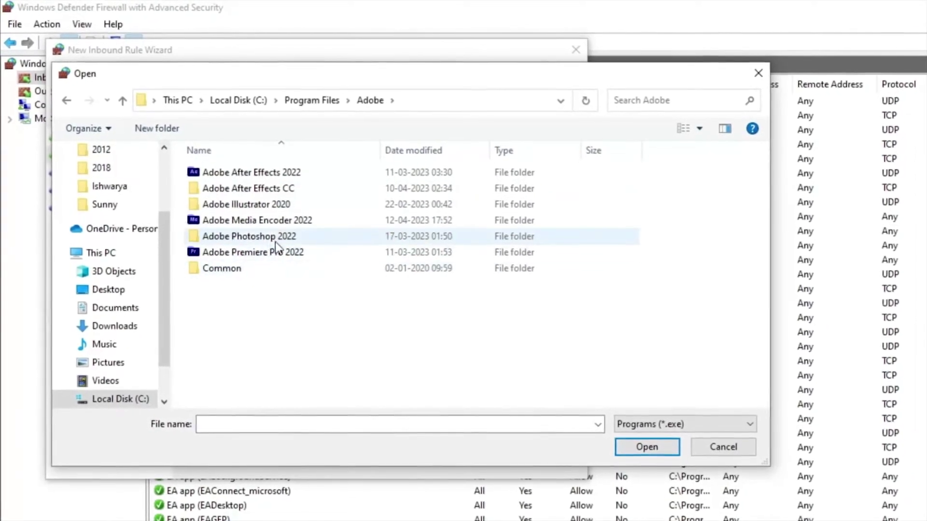
{"action": "left_click", "coordinate": [277, 236]}
{"action": "double_click", "coordinate": [277, 236]}
{"action": "scroll", "coordinate": [434, 311], "scroll_direction": "down", "scroll_amount": 3}
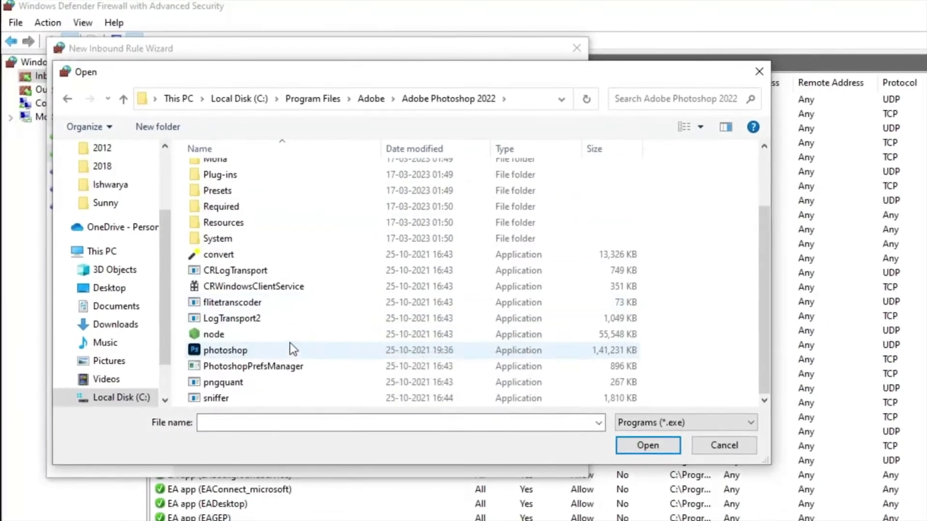
{"action": "left_click", "coordinate": [254, 351]}
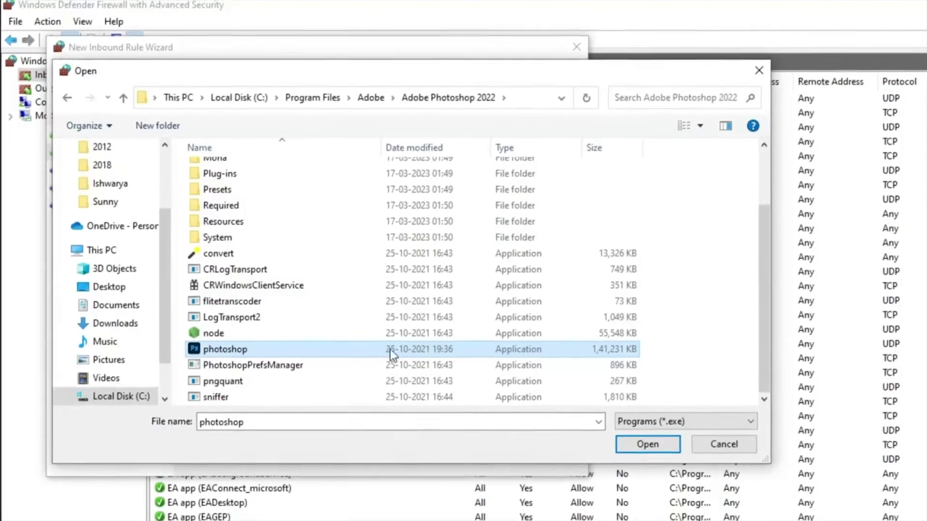
{"action": "left_click", "coordinate": [649, 446]}
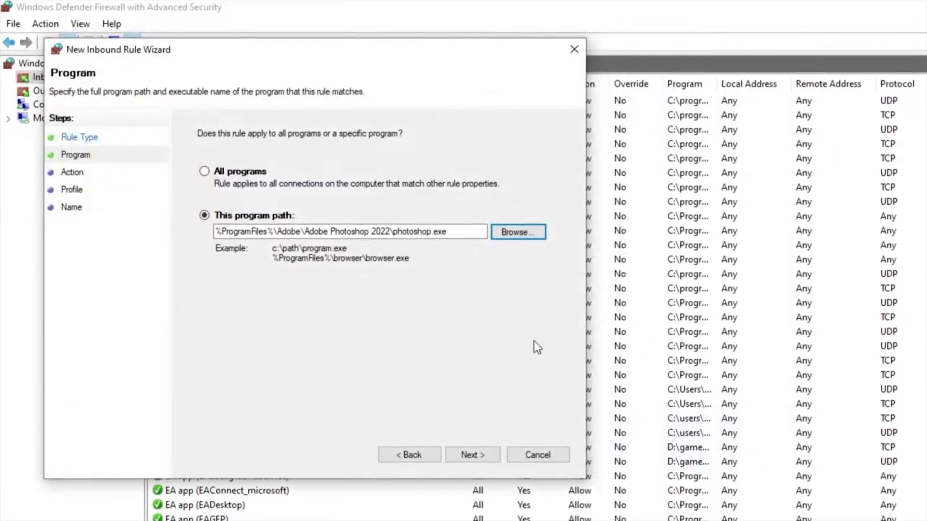
{"action": "left_click", "coordinate": [480, 454]}
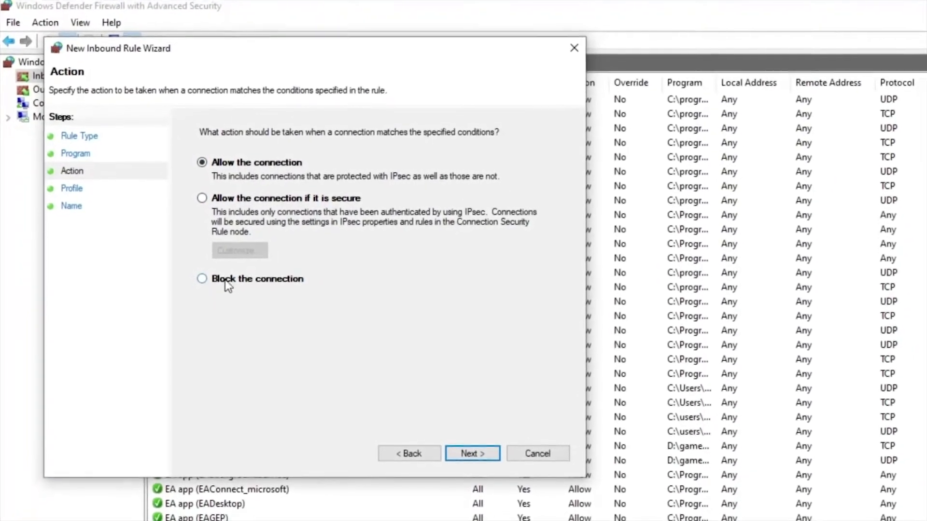
Step: Set the inbound rule to block the connection on Domain, Private and Public profiles, and name it "Photoshop A"
{"action": "left_click", "coordinate": [214, 280]}
{"action": "left_click", "coordinate": [472, 454]}
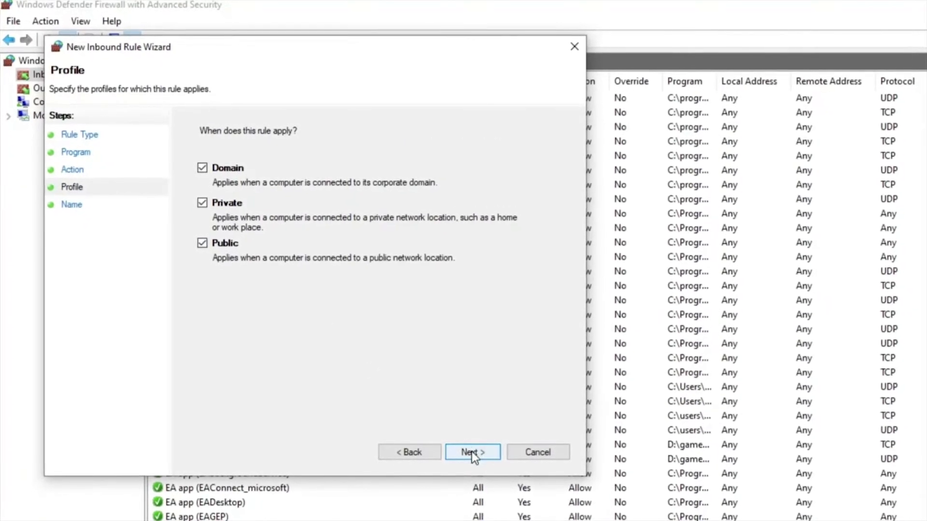
{"action": "left_click", "coordinate": [472, 455]}
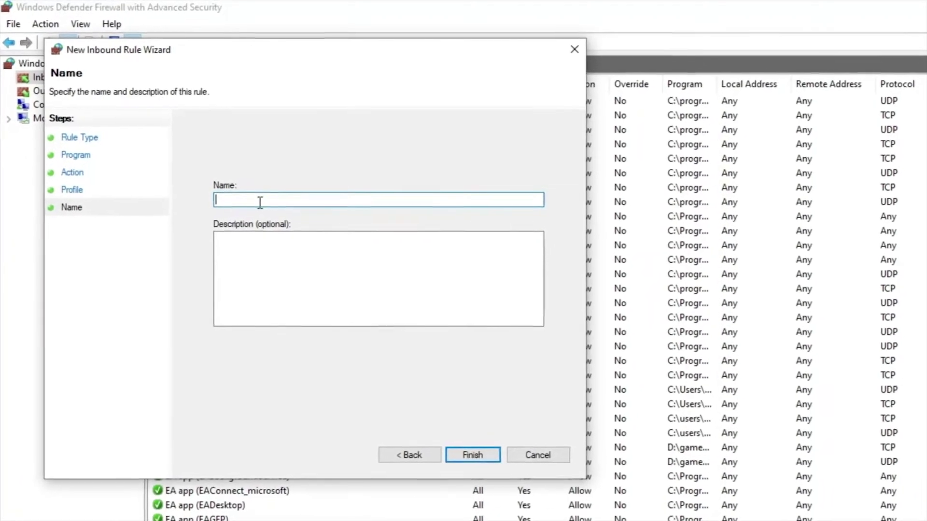
{"action": "type", "text": "Phot"}
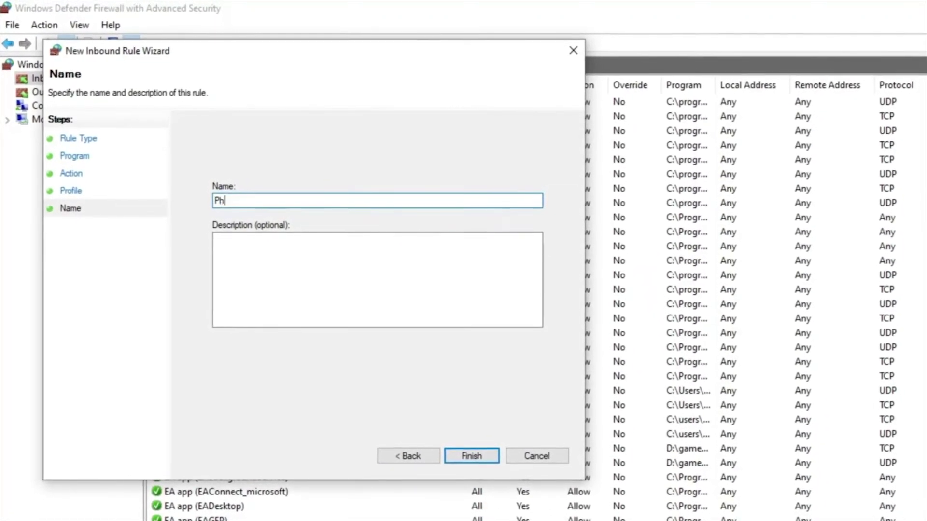
{"action": "type", "text": "oshop A"}
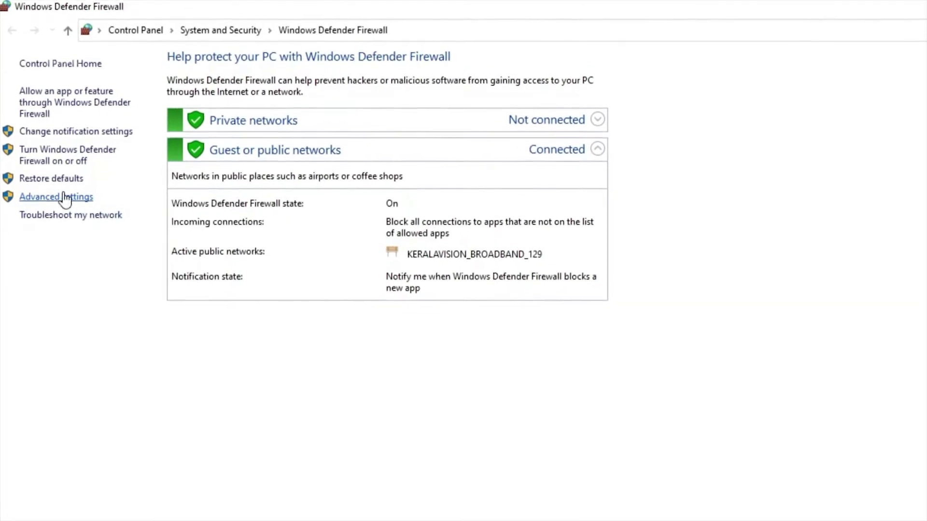
Step: Start a new outbound rule of type Program in the firewall's advanced settings
{"action": "left_click", "coordinate": [51, 198]}
{"action": "left_click", "coordinate": [105, 108]}
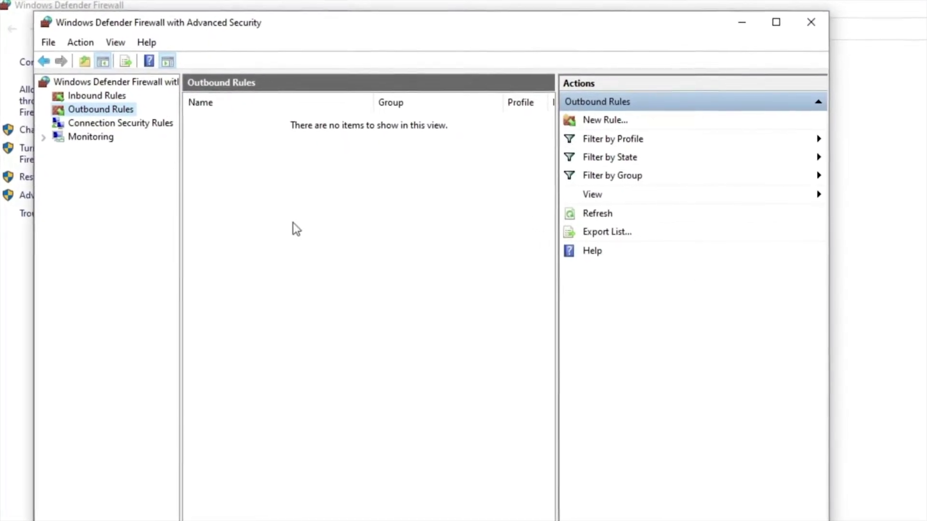
{"action": "left_click", "coordinate": [595, 124]}
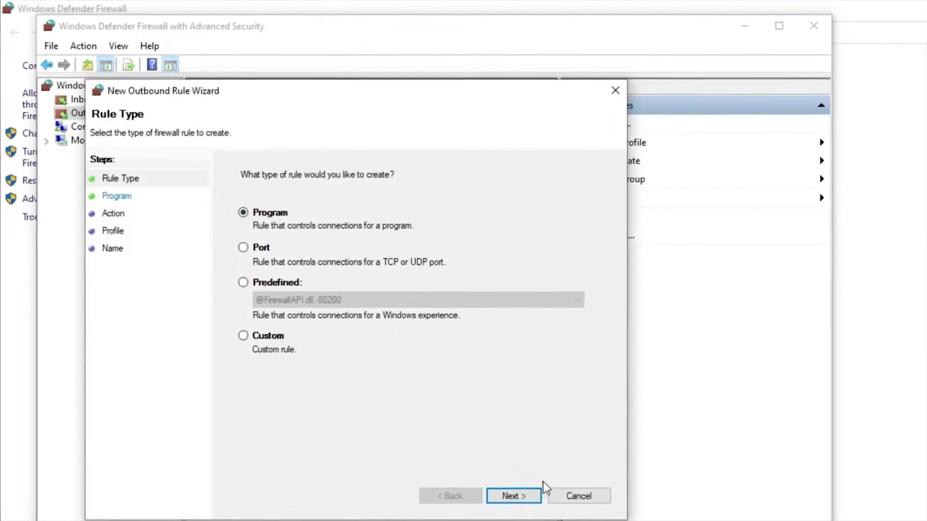
{"action": "left_click", "coordinate": [511, 494]}
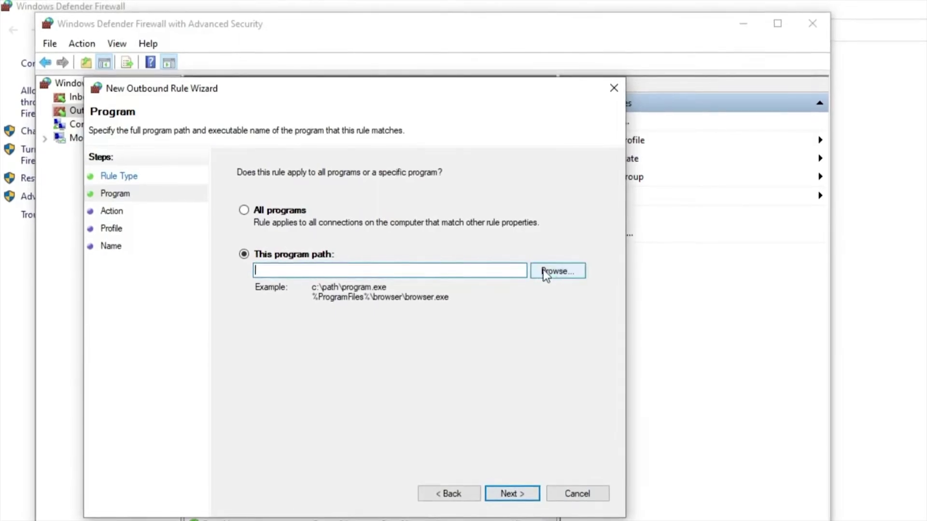
Step: Set the outbound rule's program path to photoshop.exe in C:\Program Files\Adobe\Adobe Photoshop 2022
{"action": "left_click", "coordinate": [550, 271]}
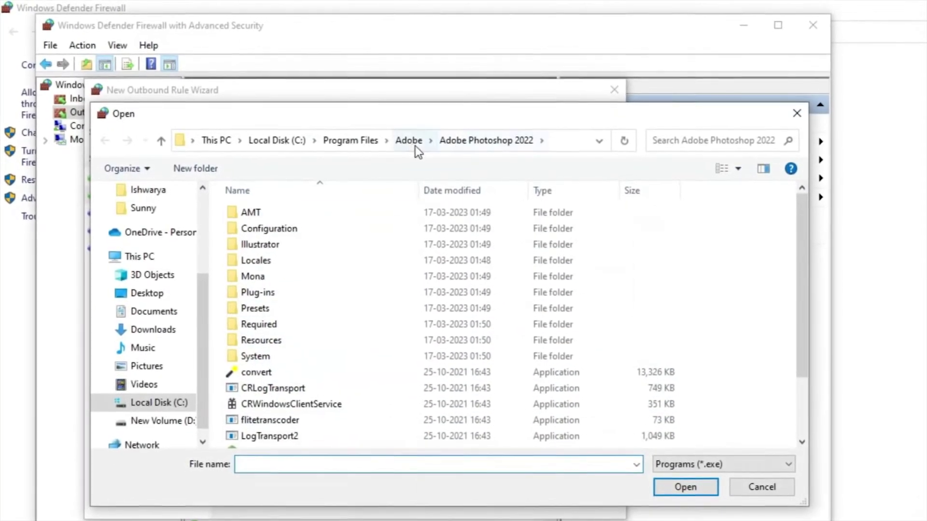
{"action": "scroll", "coordinate": [390, 326], "scroll_direction": "down", "scroll_amount": 3}
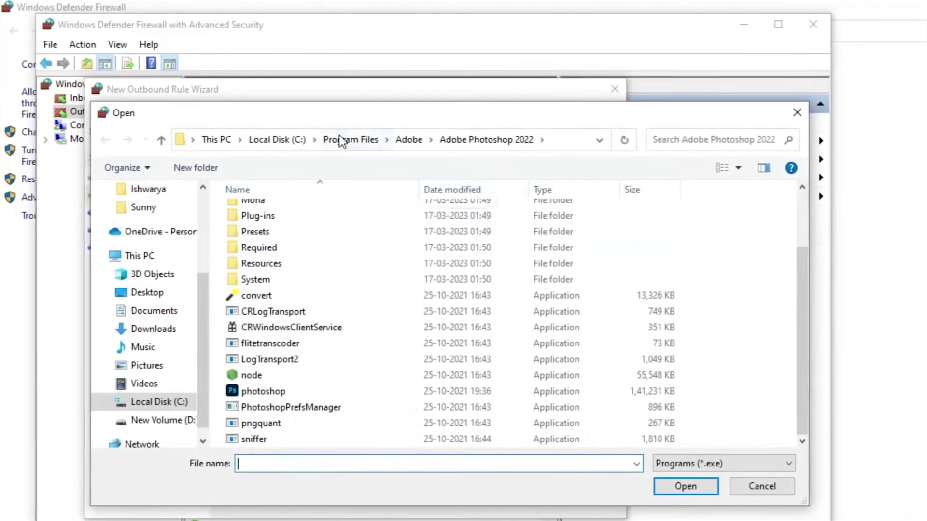
{"action": "left_click", "coordinate": [276, 139]}
{"action": "left_click", "coordinate": [272, 277]}
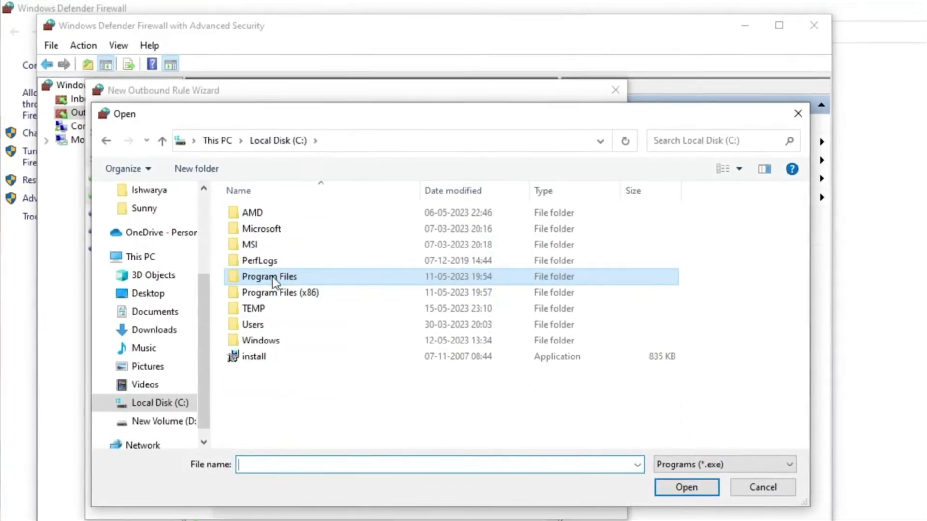
{"action": "double_click", "coordinate": [272, 277]}
{"action": "double_click", "coordinate": [264, 227]}
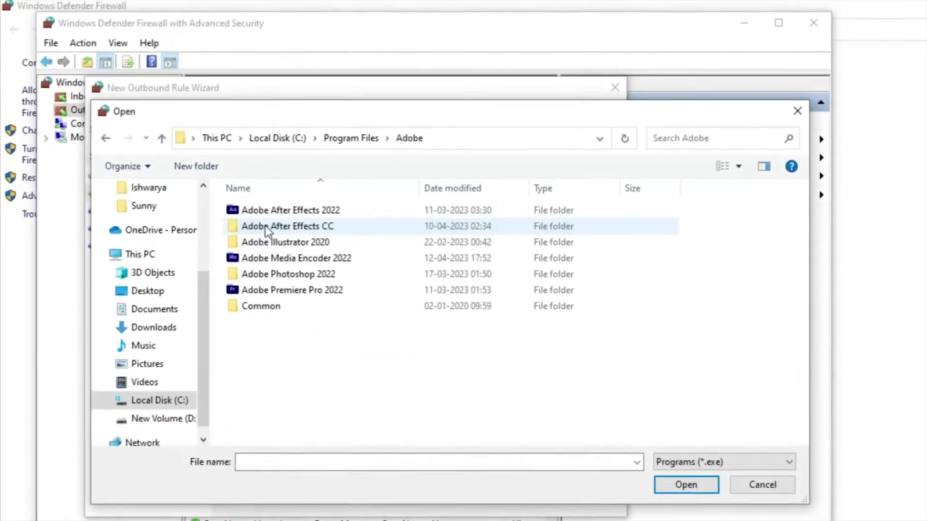
{"action": "double_click", "coordinate": [309, 272]}
{"action": "scroll", "coordinate": [512, 333], "scroll_direction": "down", "scroll_amount": 2}
{"action": "left_click", "coordinate": [254, 392]}
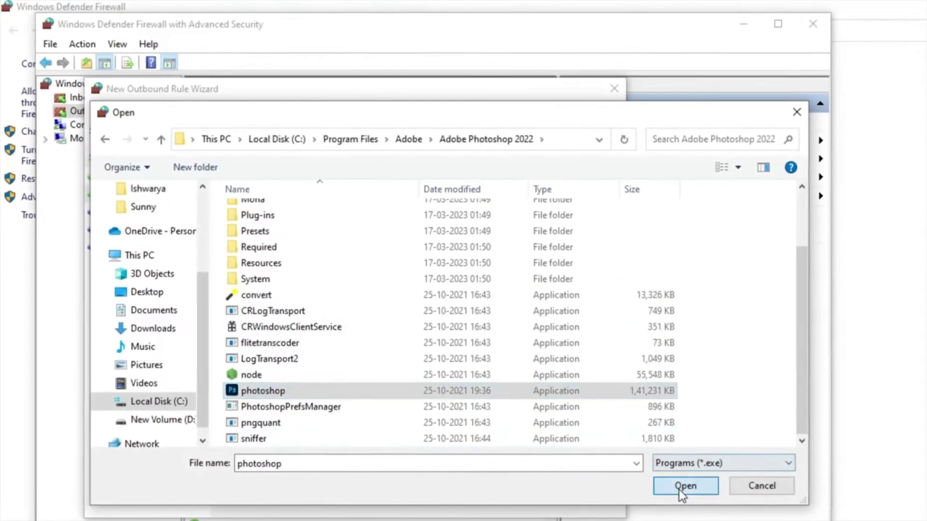
{"action": "left_click", "coordinate": [685, 486]}
{"action": "left_click", "coordinate": [504, 494]}
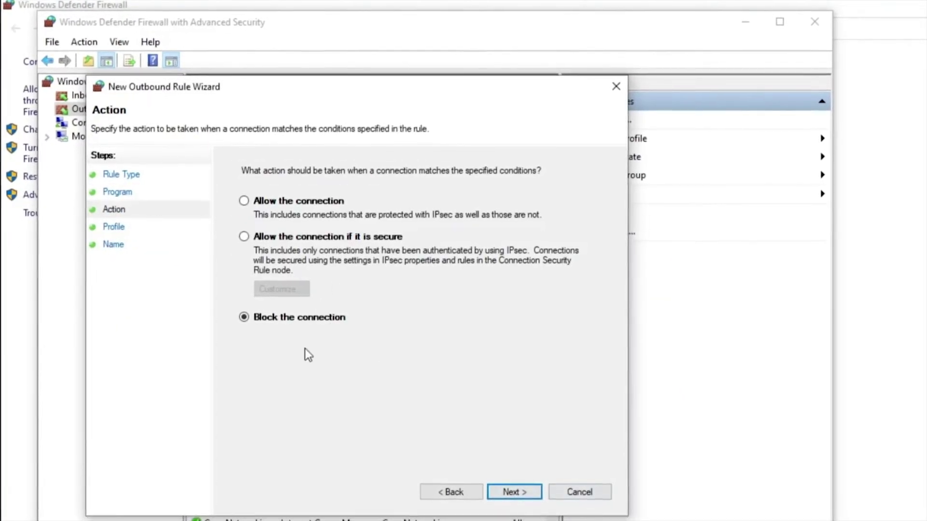
Step: Block the outbound connection on Domain, Private and Public profiles, name the rule "Phtoshop B" and finish creating it
{"action": "left_click", "coordinate": [505, 494]}
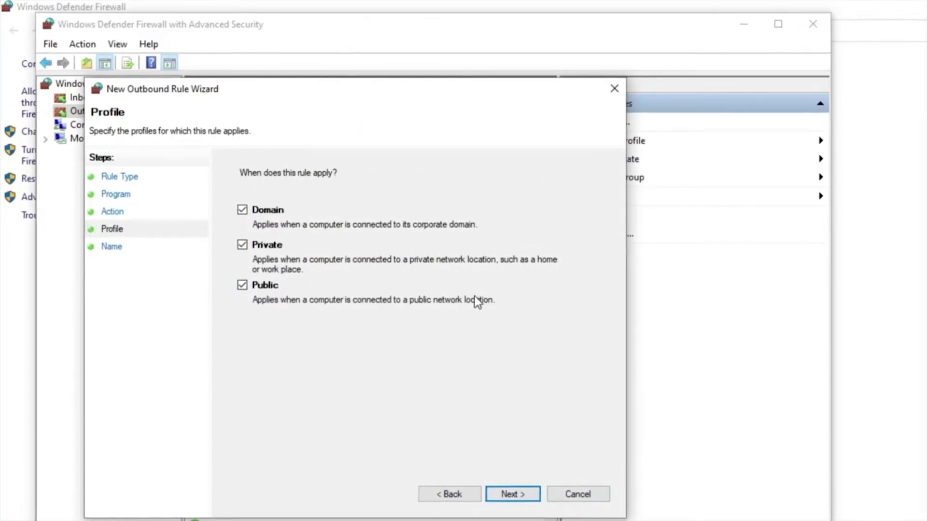
{"action": "left_click", "coordinate": [507, 492]}
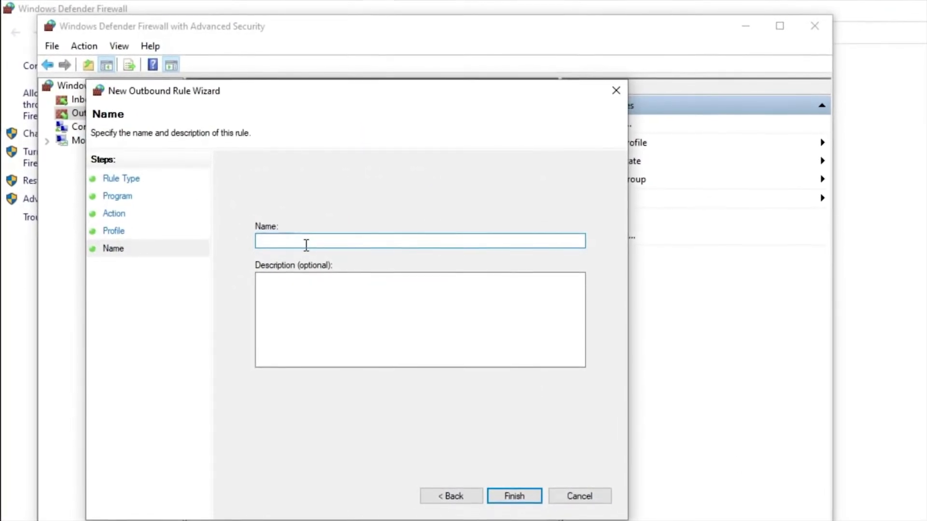
{"action": "type", "text": "Phtoshop B"}
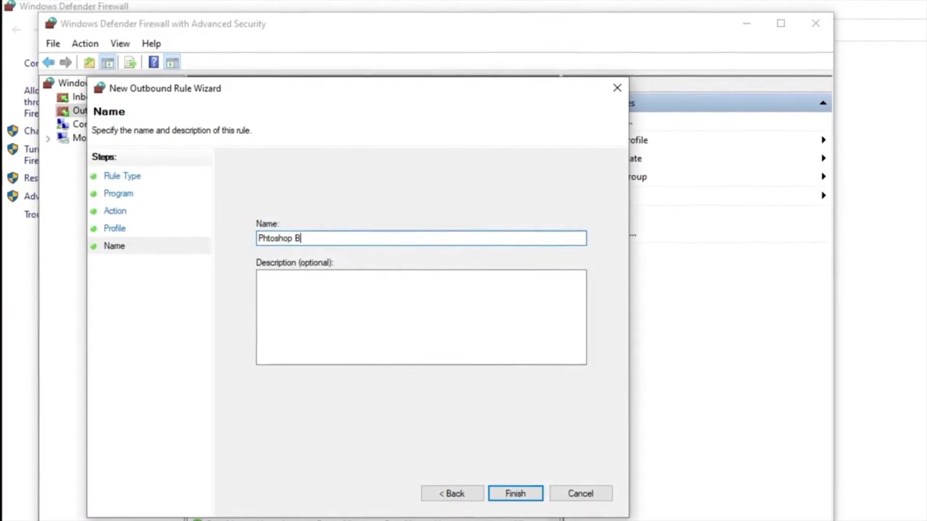
{"action": "left_click", "coordinate": [514, 494]}
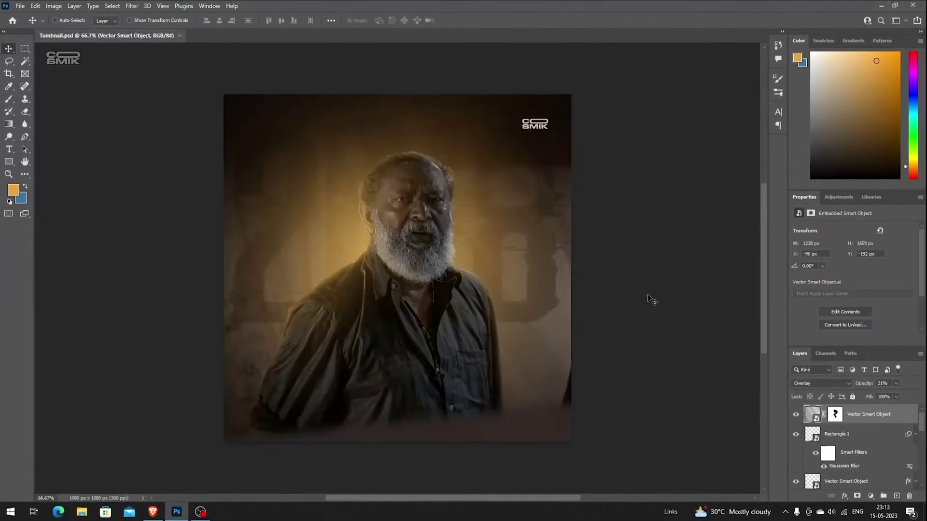
{"action": "scroll", "coordinate": [652, 299], "scroll_direction": "down", "scroll_amount": 1}
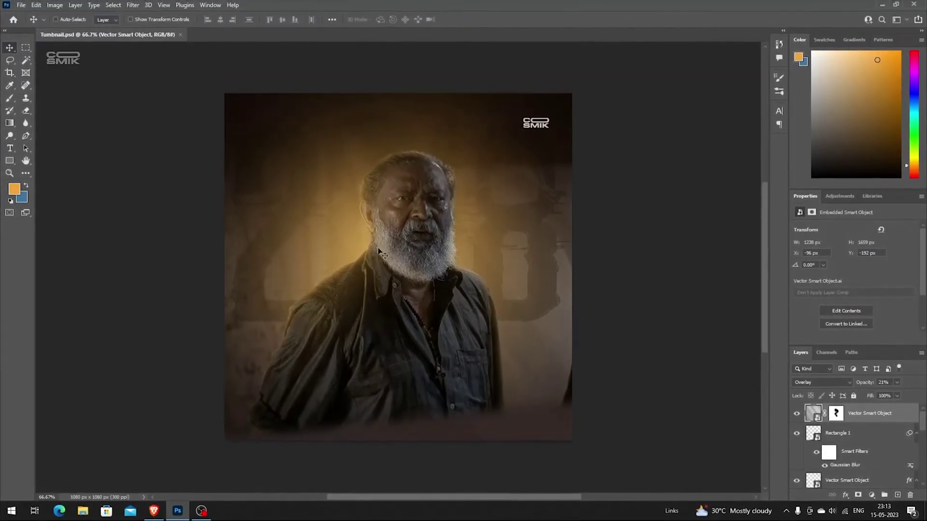
{"action": "scroll", "coordinate": [450, 247], "scroll_direction": "up", "scroll_amount": 1}
{"action": "scroll", "coordinate": [449, 248], "scroll_direction": "down", "scroll_amount": 1}
{"action": "left_click_drag", "start_coordinate": [614, 252], "coordinate": [518, 247]}
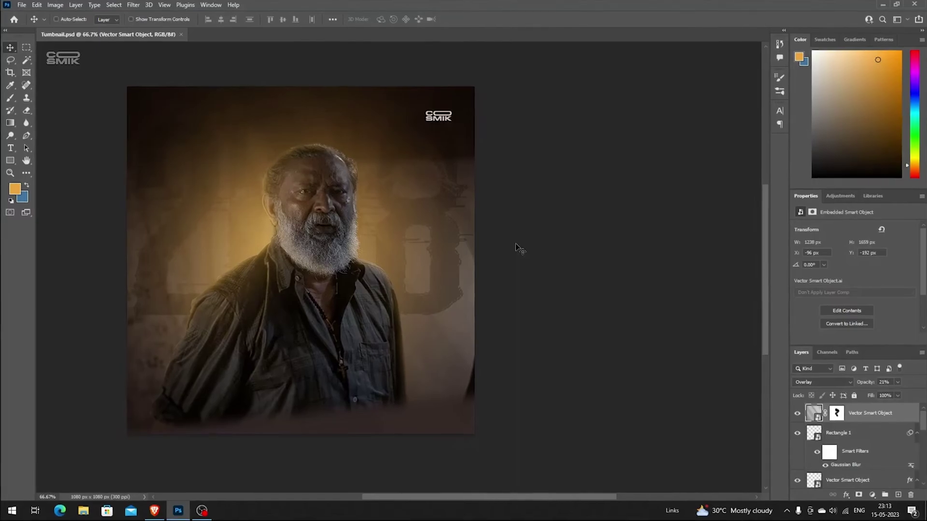